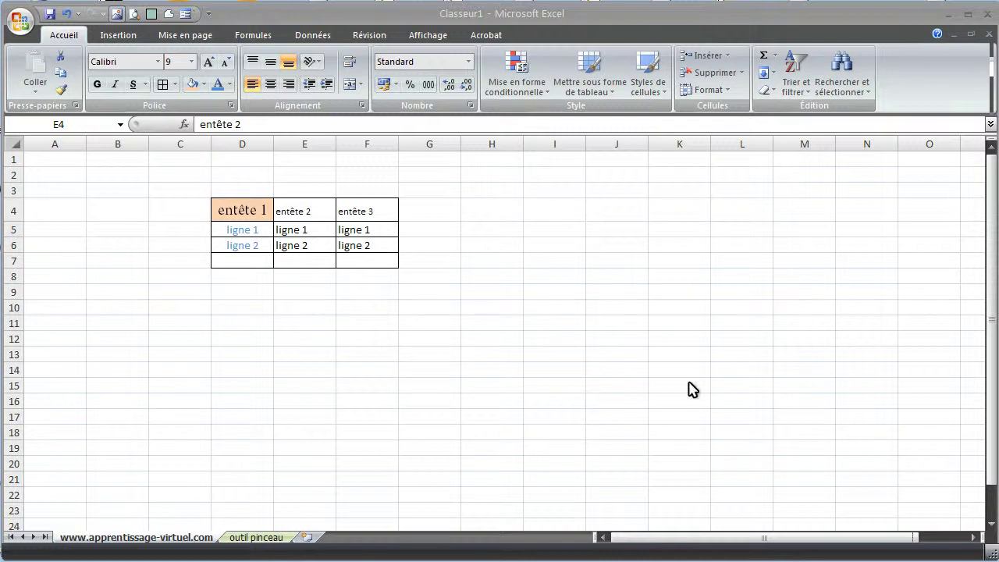
Step: Copy the formatting of header cell D4 to E4 with the Format Painter and undo the result
left_click(236, 210)
left_click(236, 210)
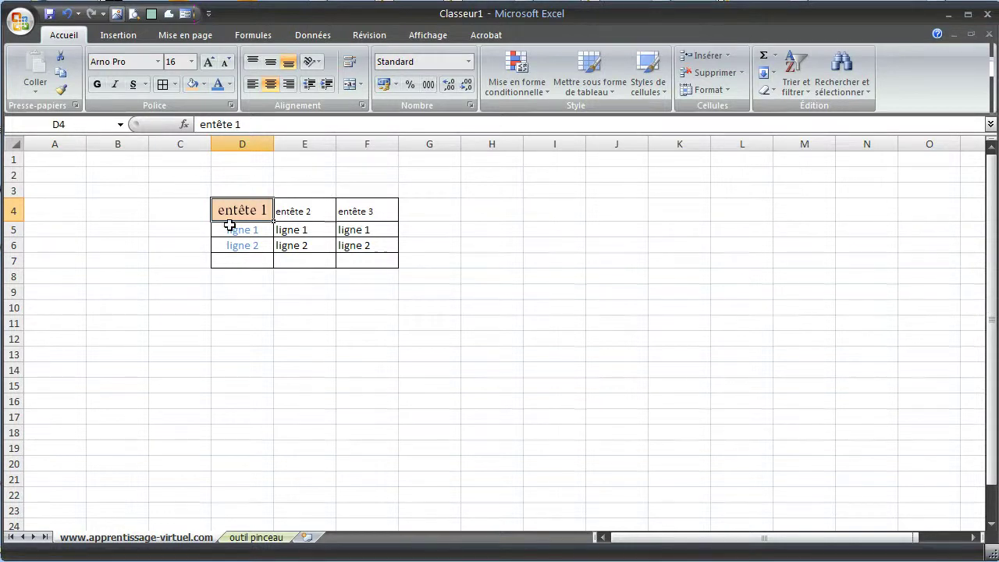
left_click(317, 210)
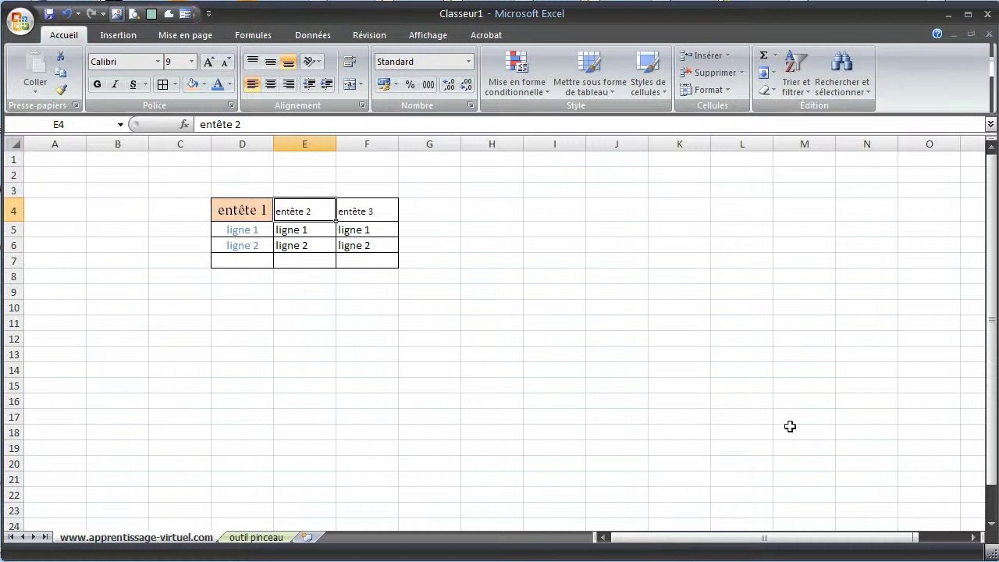
left_click(242, 210)
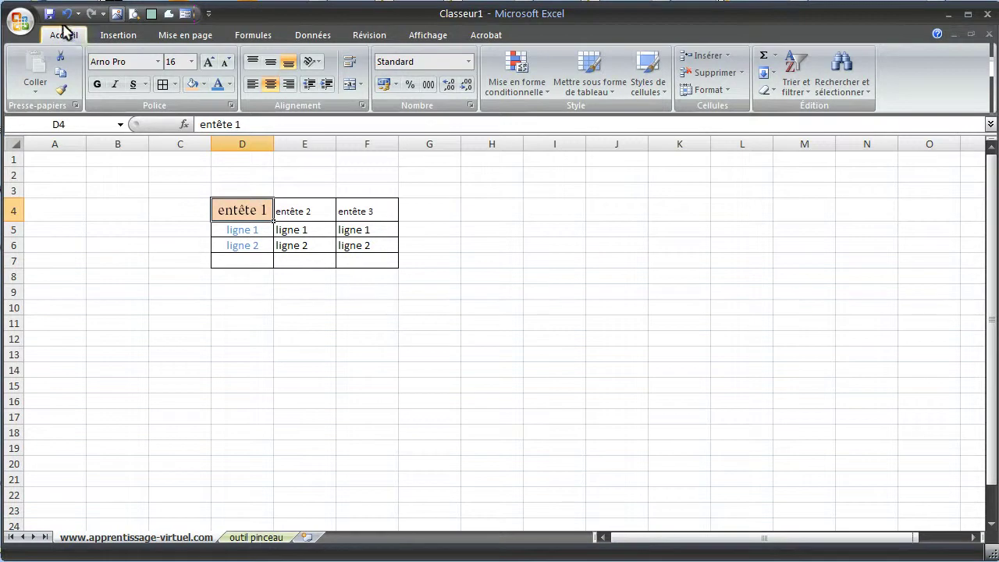
left_click(61, 92)
left_click(60, 92)
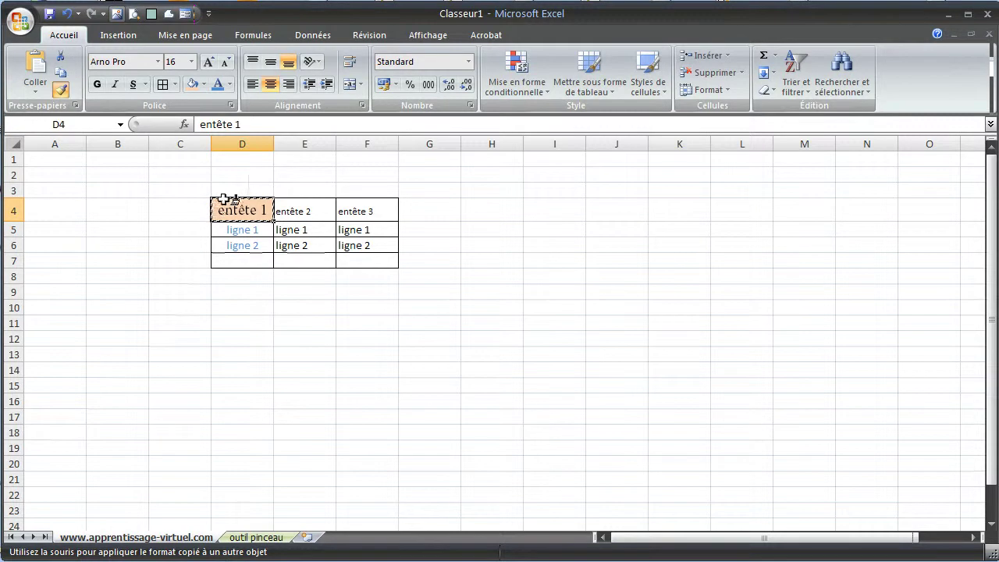
left_click(305, 211)
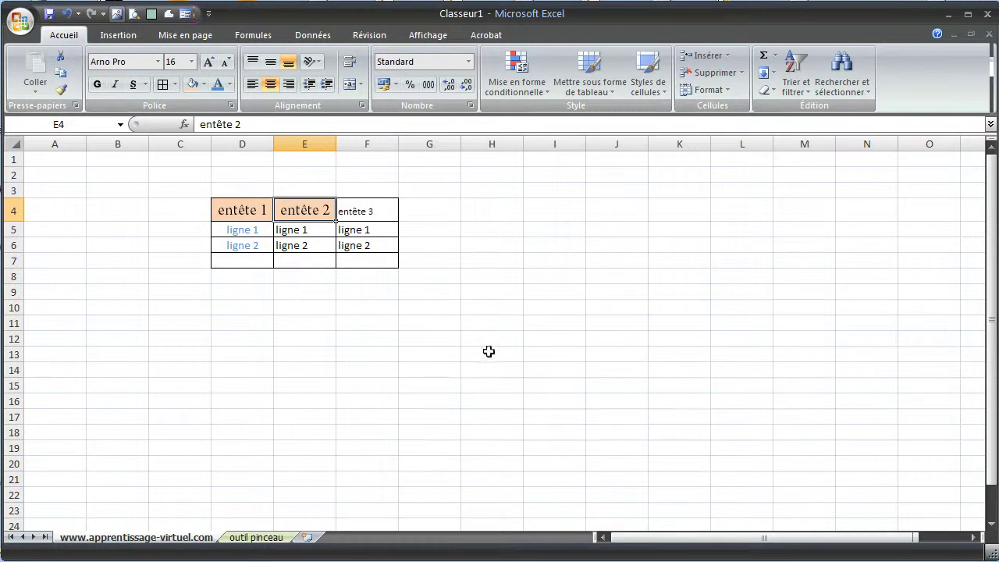
left_click(67, 14)
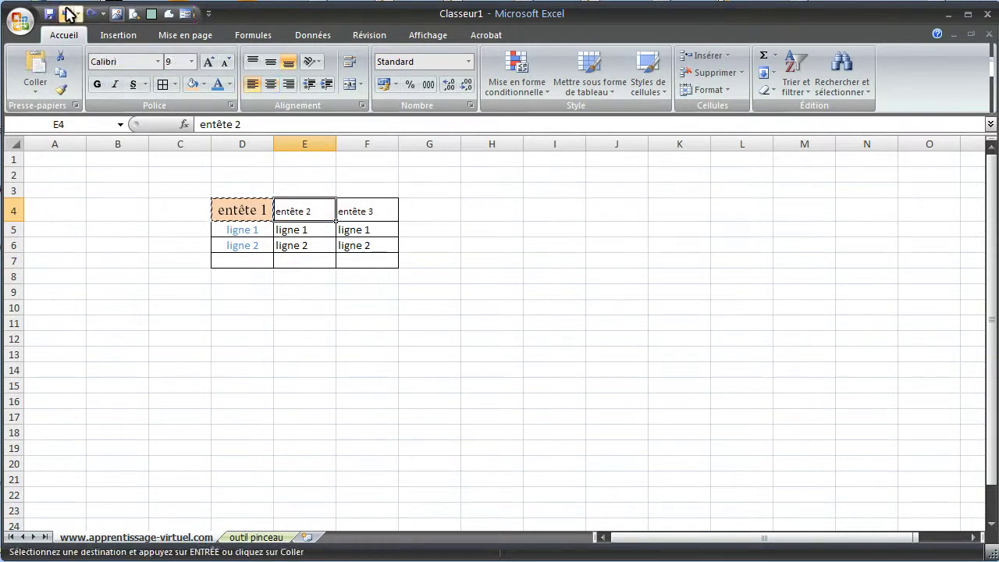
Step: Copy the formatting of the whole column D to column F with the Format Painter
double_click(251, 212)
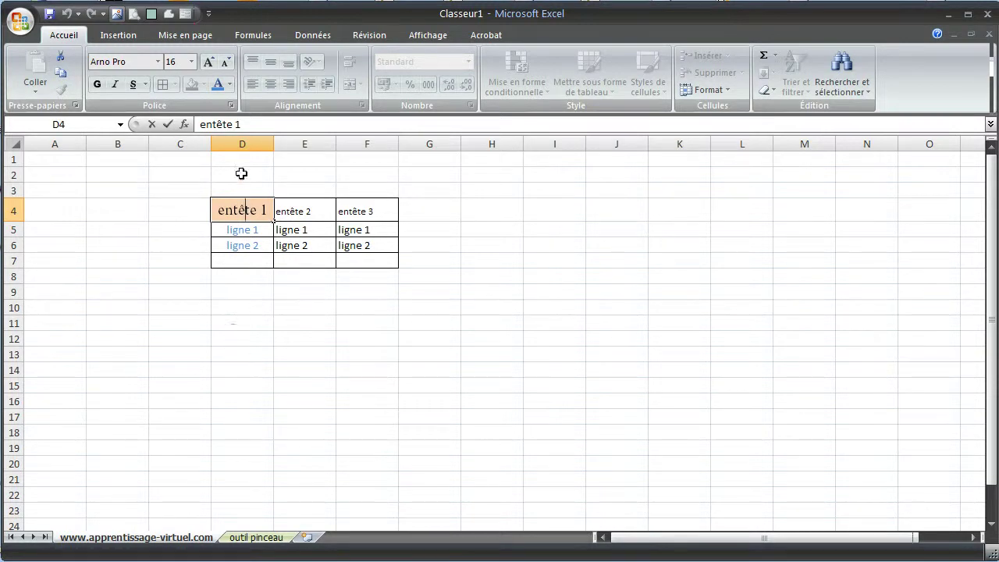
left_click(242, 143)
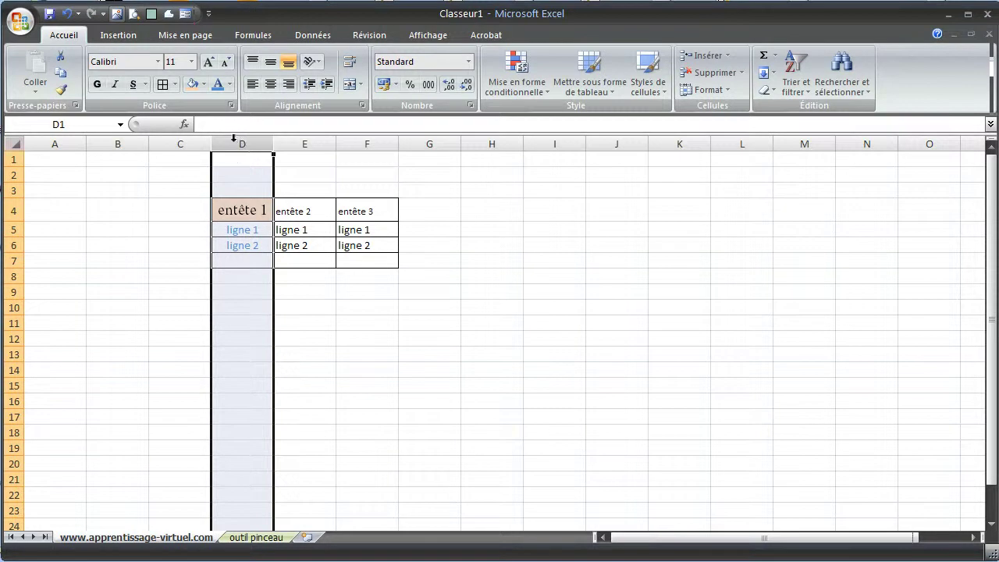
left_click(62, 97)
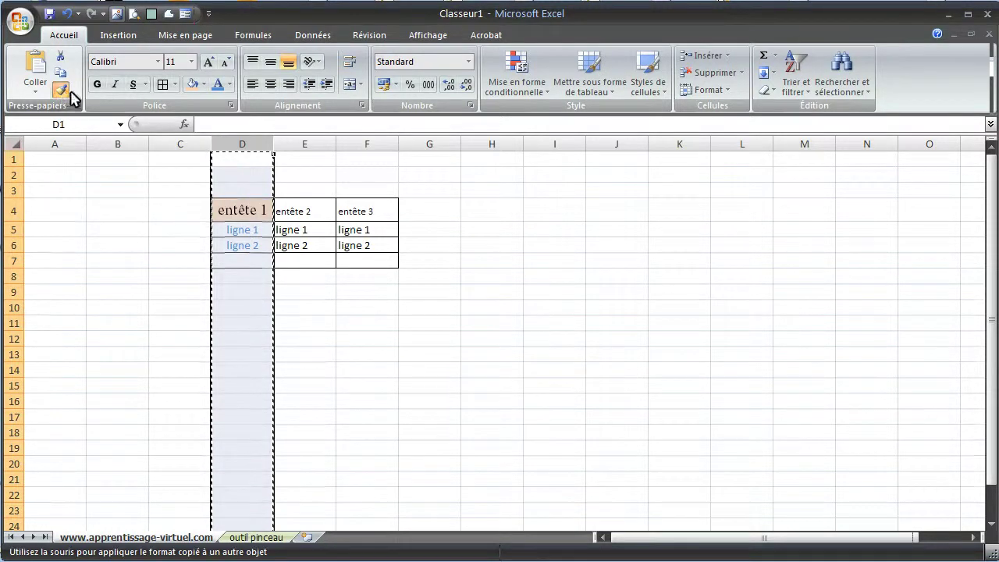
left_click(377, 144)
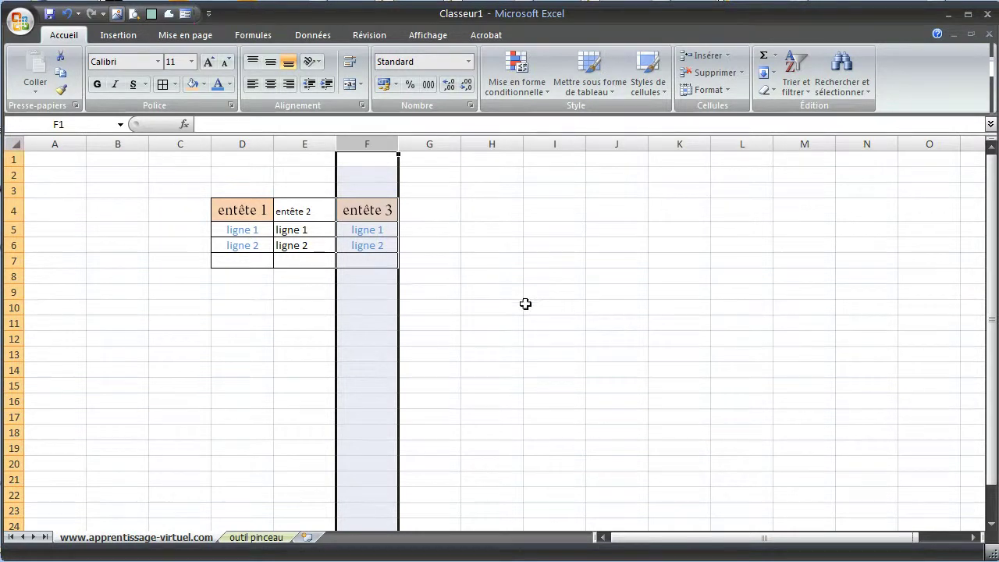
left_click(495, 281)
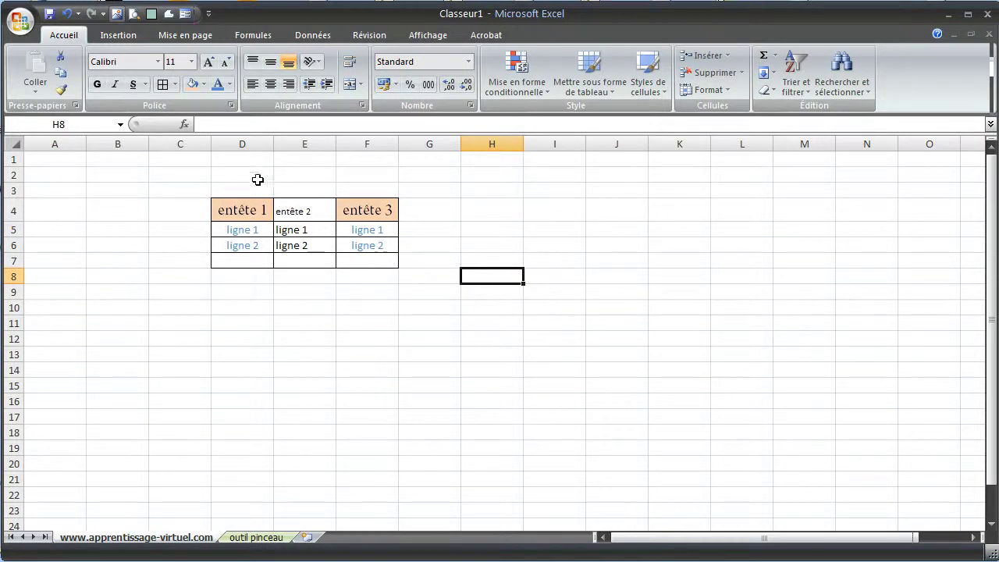
Step: Copy the formatting of header cell D4 to cell F6 with the Format Painter
left_click(249, 210)
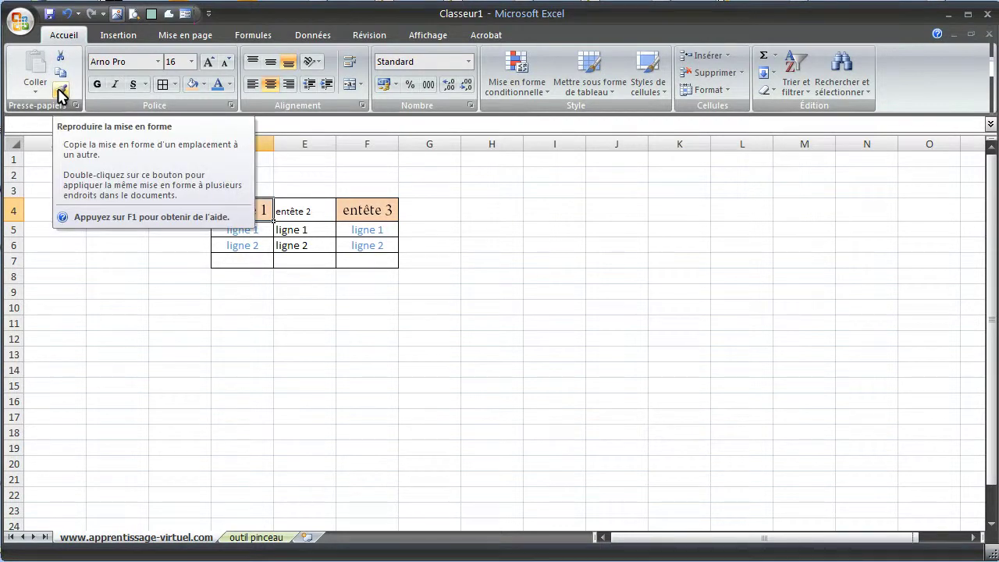
left_click(60, 91)
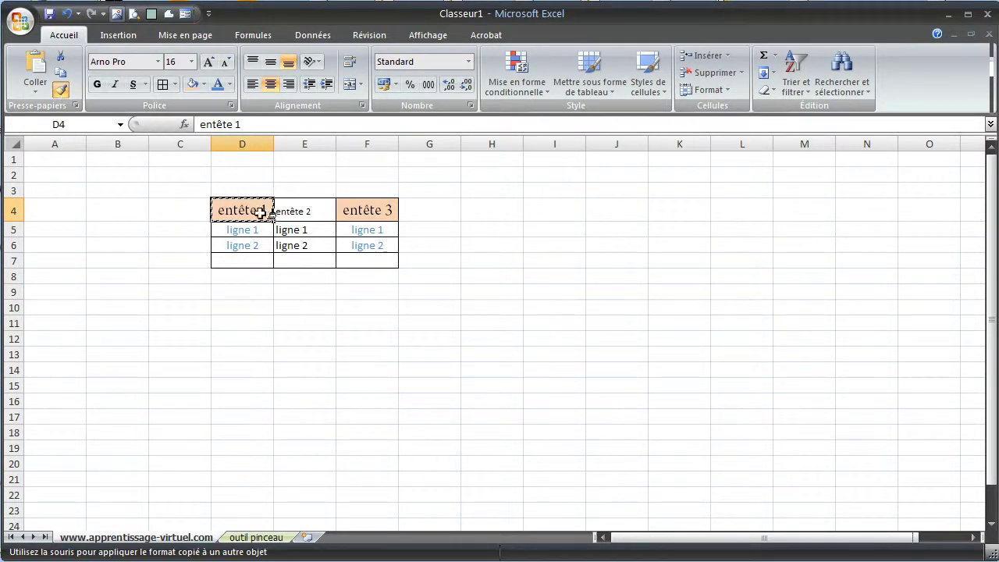
left_click(375, 248)
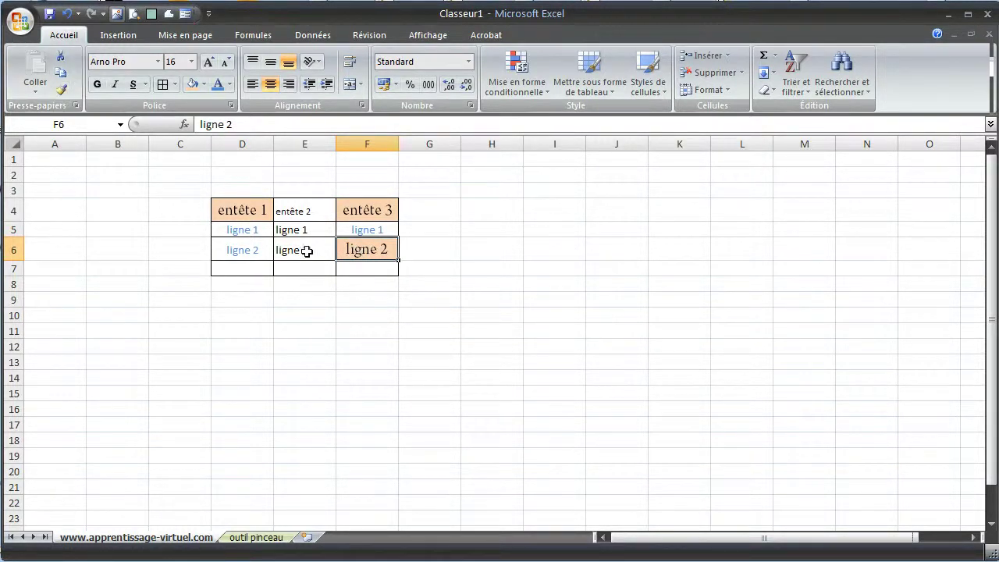
left_click(238, 253)
left_click(319, 235)
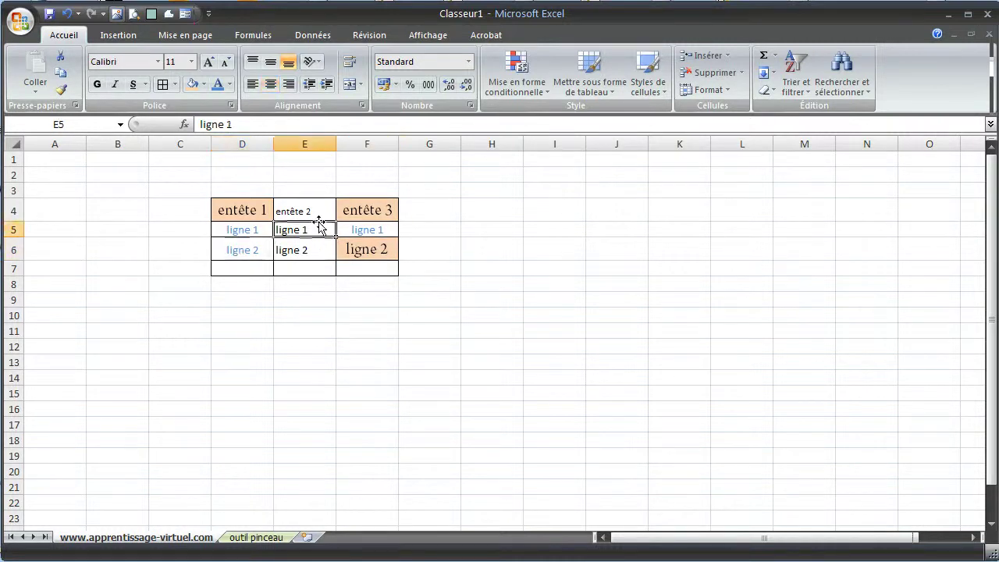
left_click(319, 212)
left_click(248, 252)
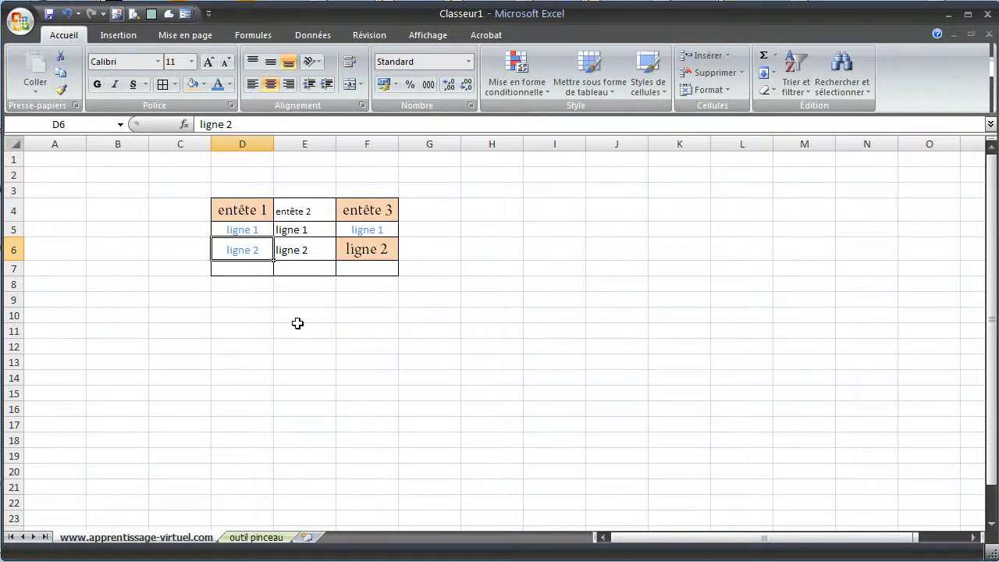
Step: Apply header cell D4's formatting to cells E6, D6, F5 and E5 with the Format Painter locked on, and turn it off
left_click(251, 213)
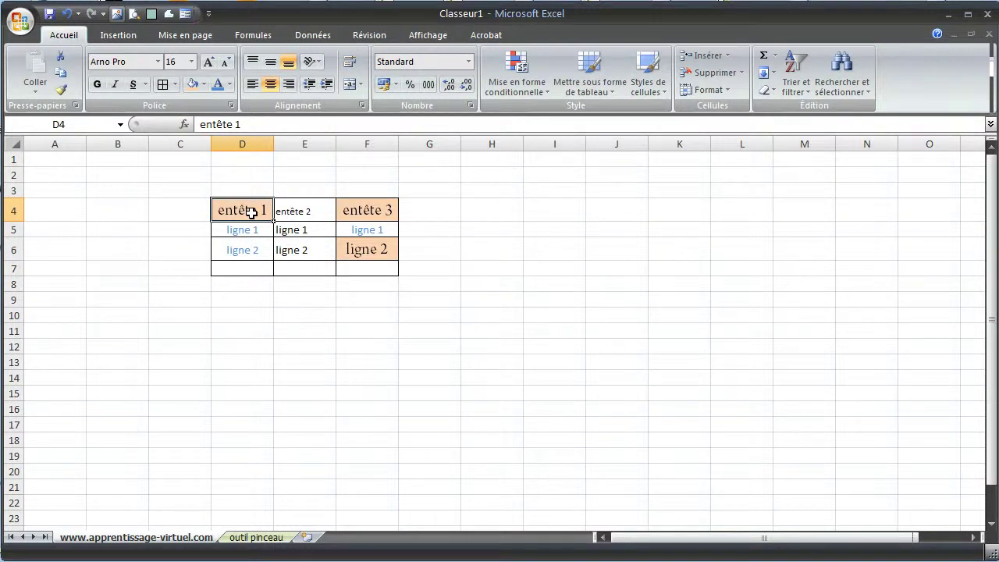
left_click(63, 89)
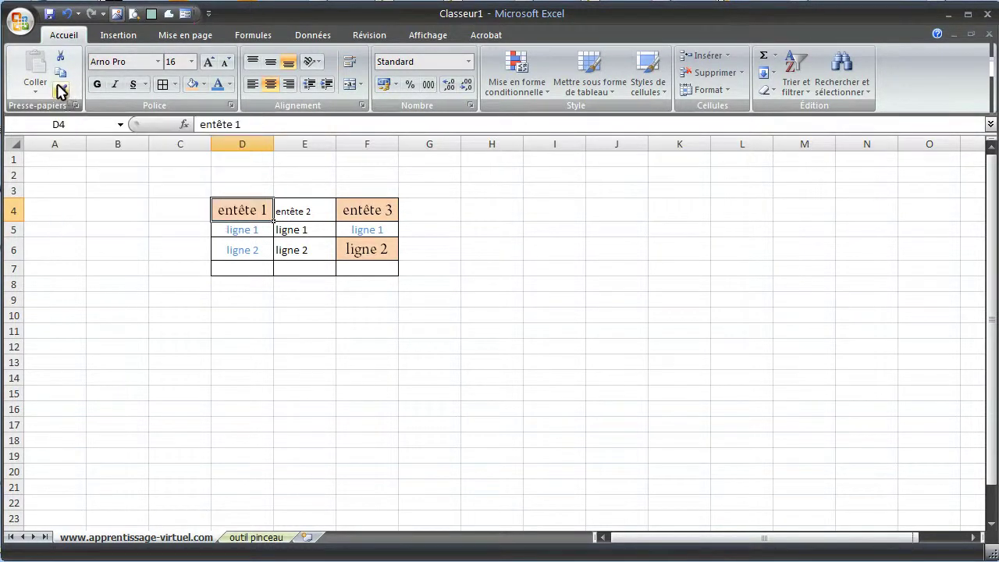
left_click(62, 92)
left_click(62, 92)
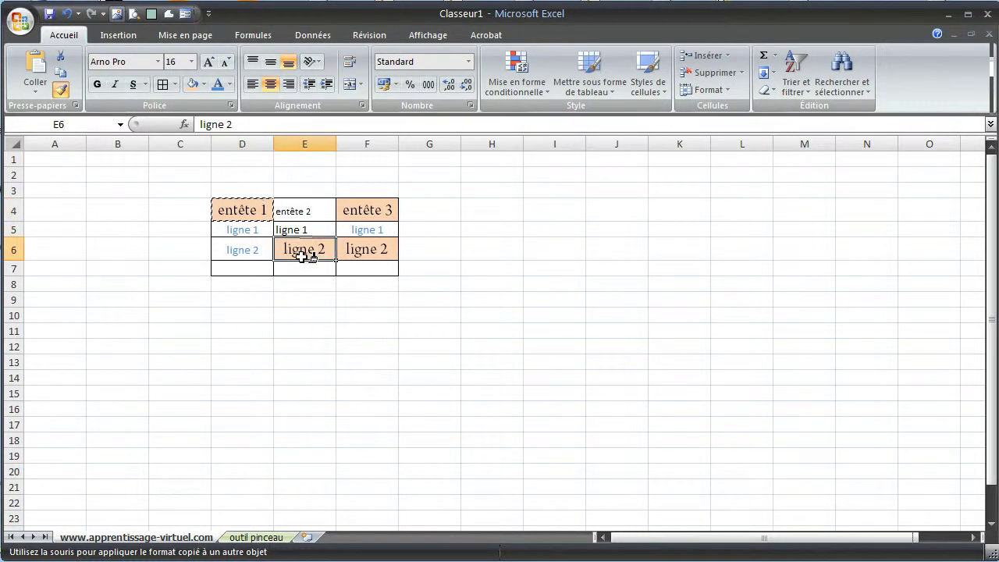
left_click(242, 254)
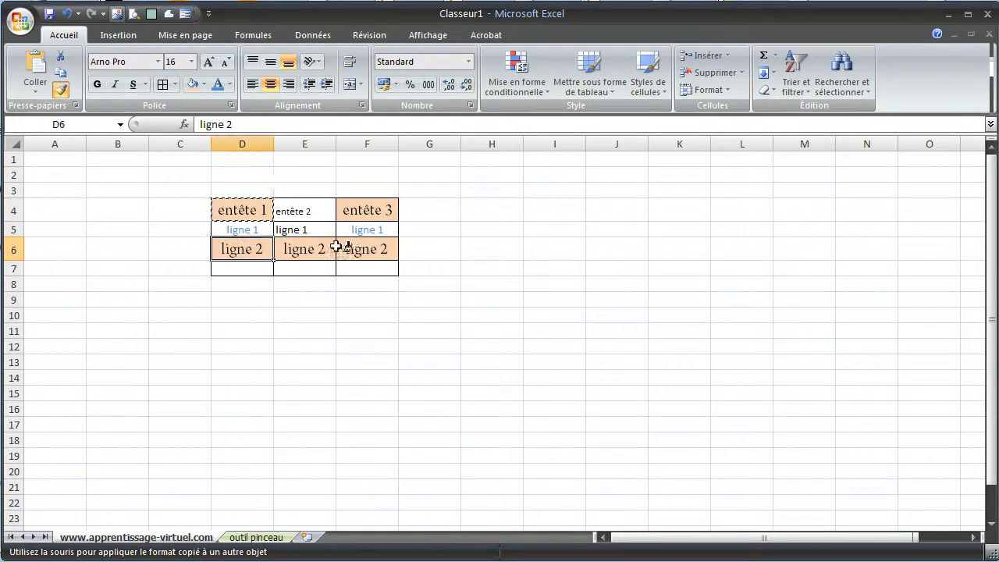
left_click(370, 227)
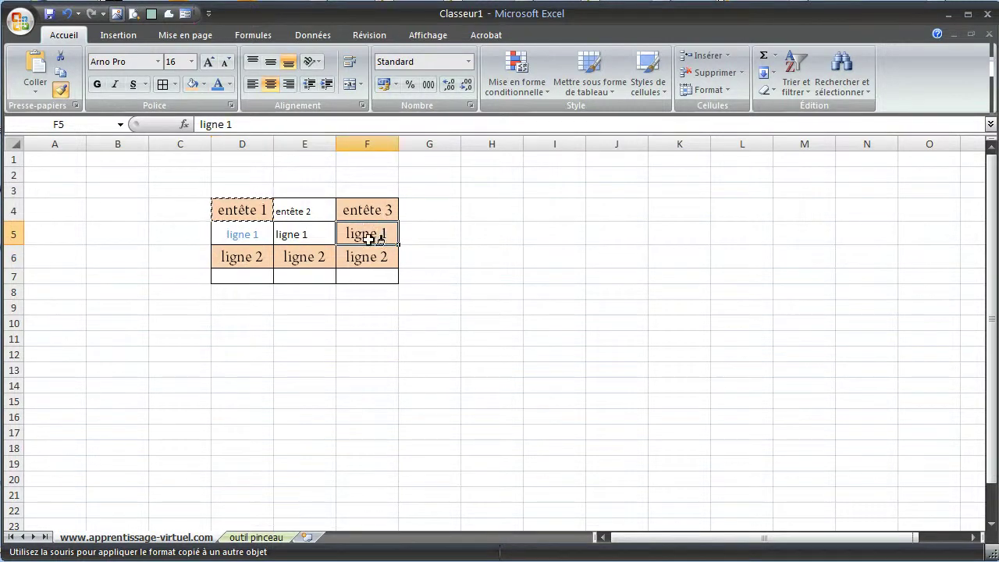
left_click(307, 234)
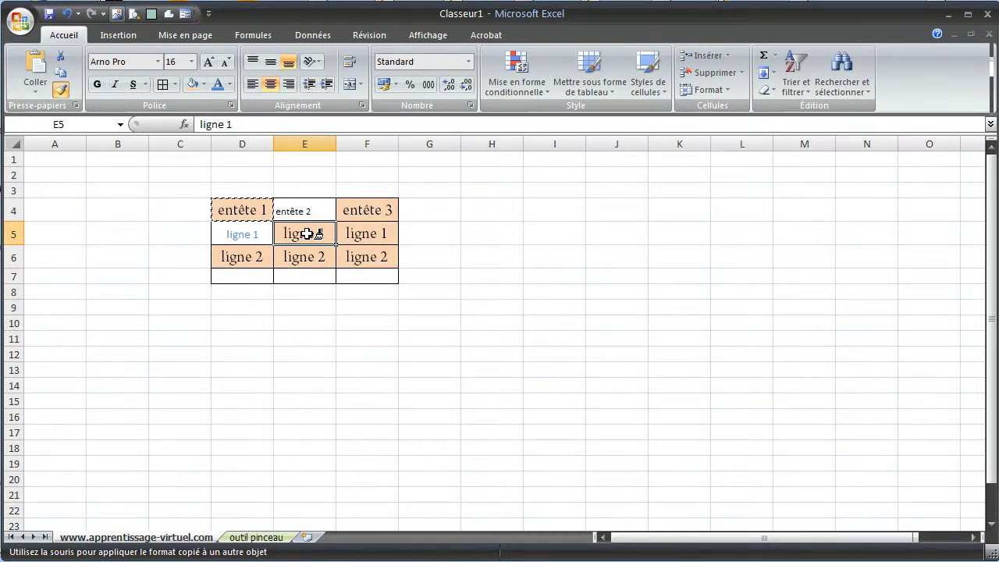
left_click(62, 91)
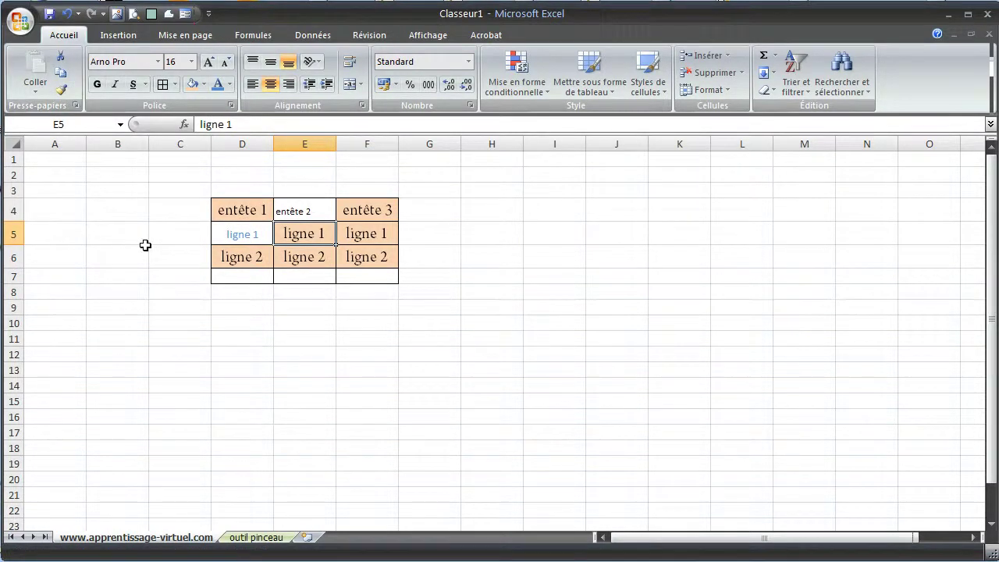
left_click(307, 213)
left_click(255, 232)
left_click(321, 277)
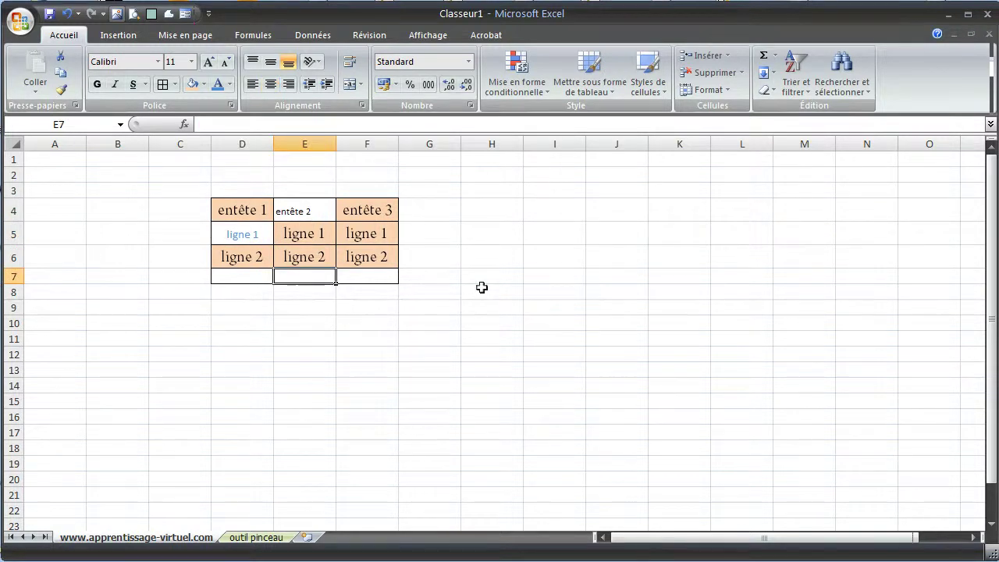